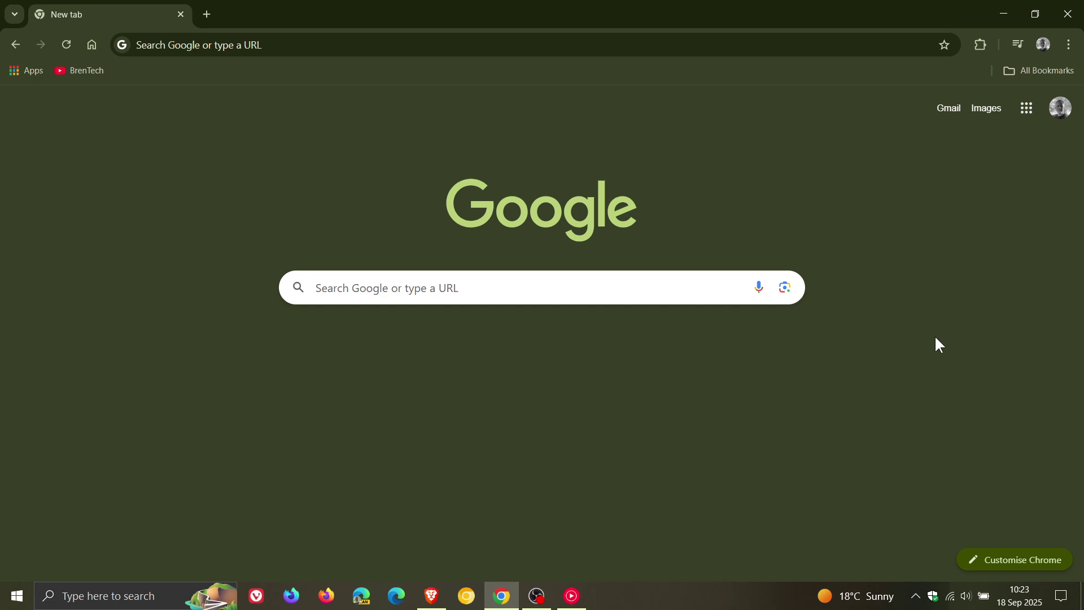
Open the About Google Chrome page and highlight build 186 in version 140.0.7339.186.
click(1069, 44)
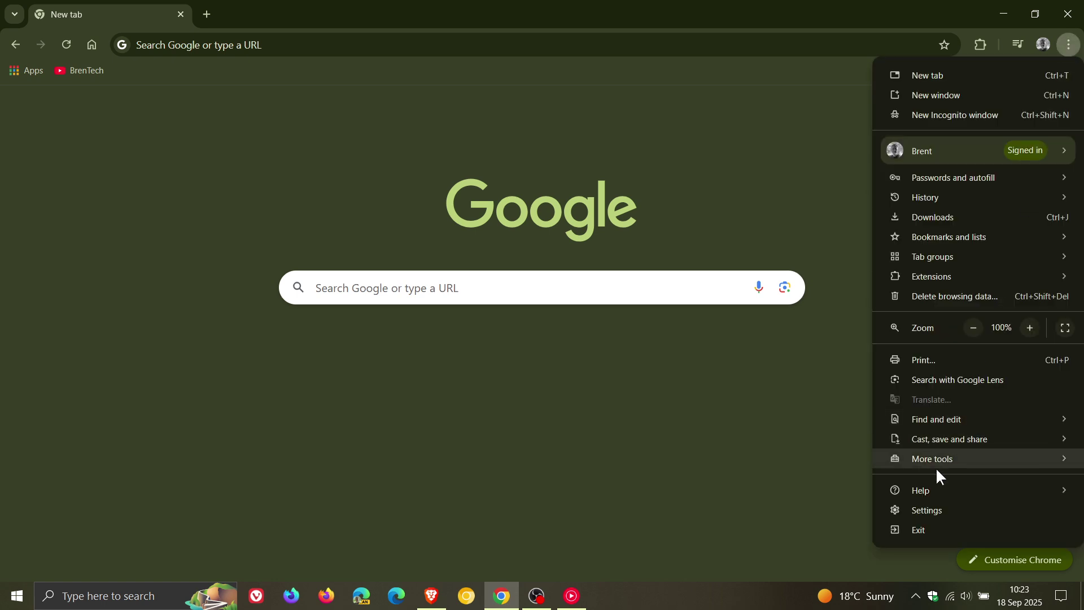
mouse_move(974, 489)
click(778, 488)
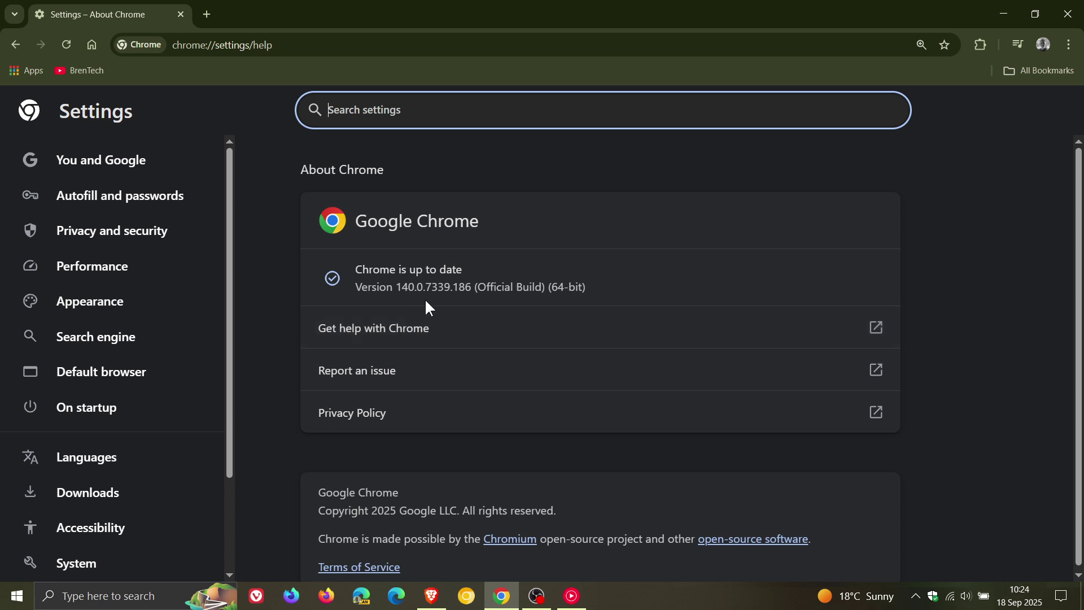
drag(455, 286, 472, 289)
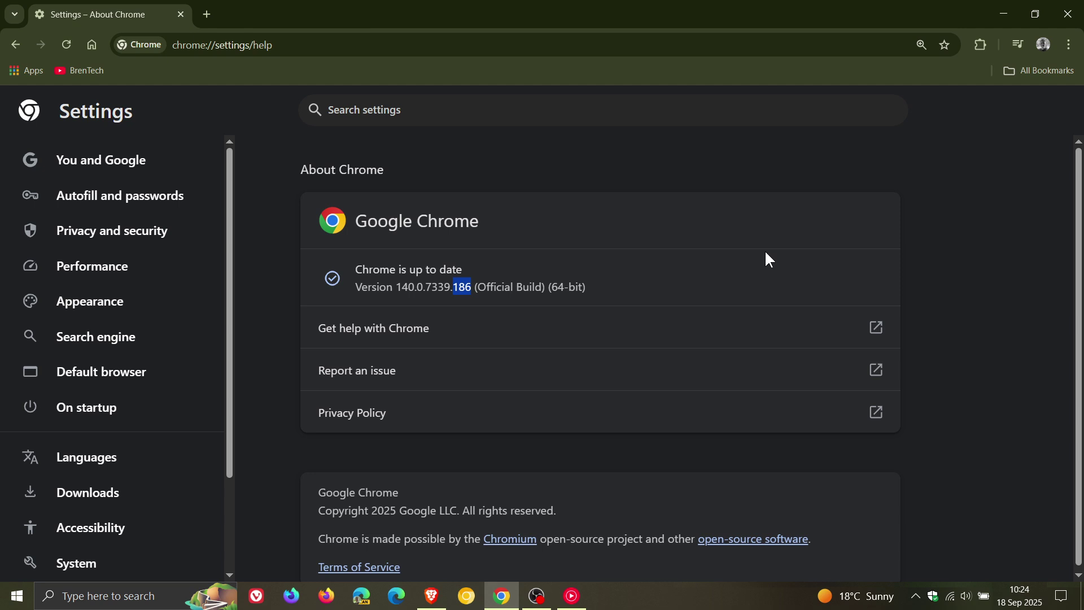
Deselect the highlighted build number on the About page.
click(791, 235)
Return to the new tab page, then open Manage extensions from the Extensions menu.
click(93, 45)
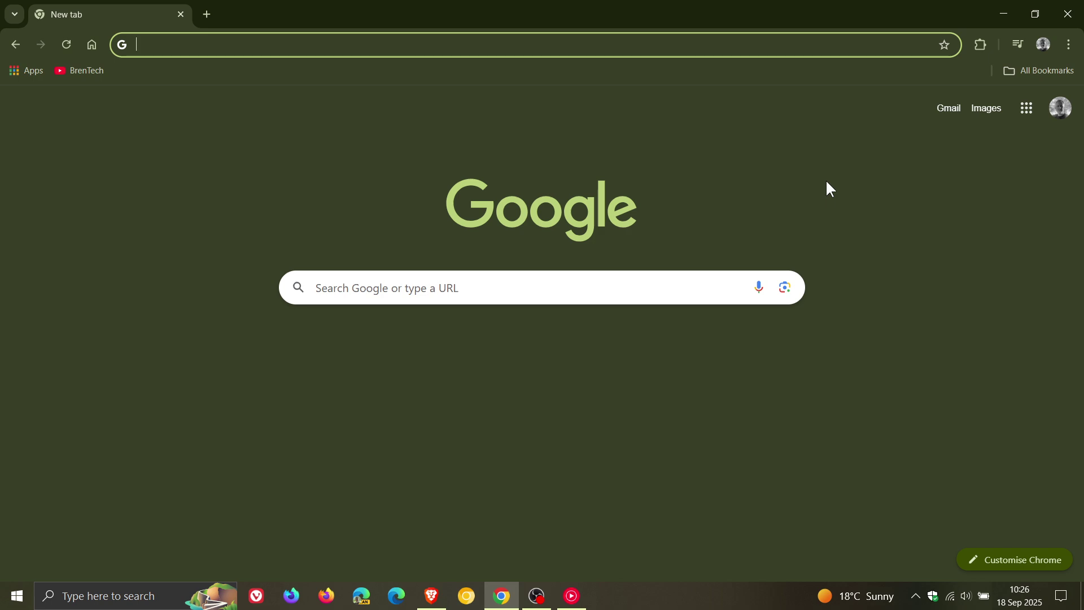
click(980, 45)
click(874, 247)
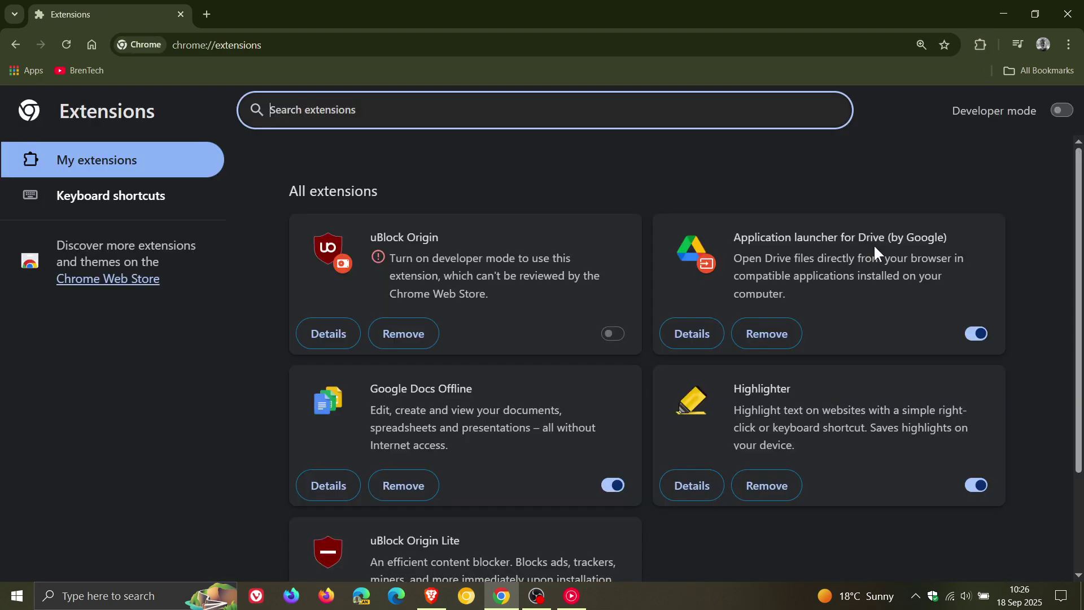
Turn on extensions Developer mode, then return to the new tab page.
click(1060, 110)
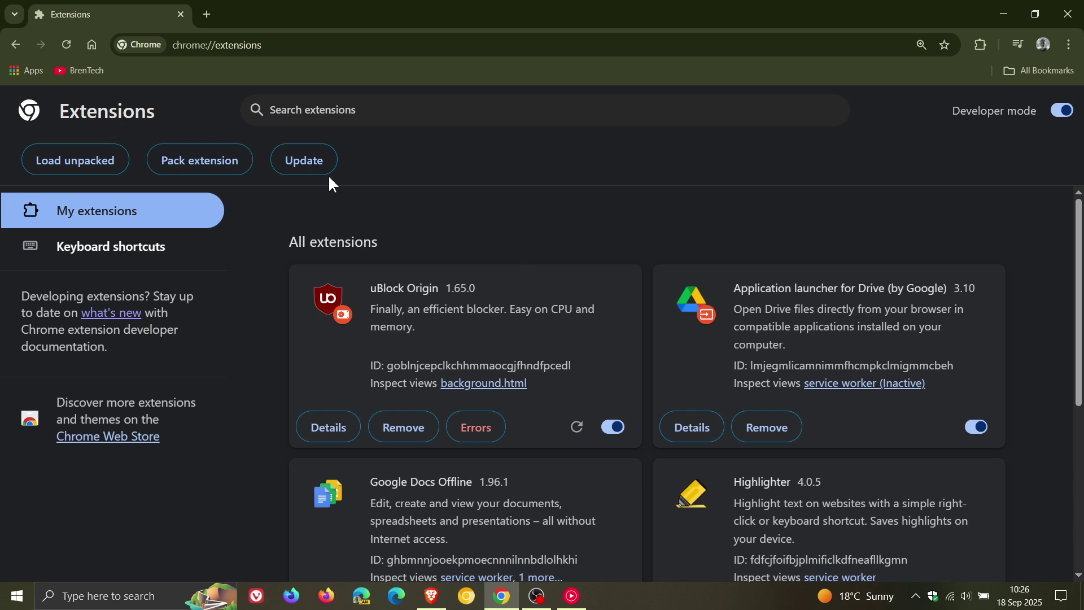
click(91, 45)
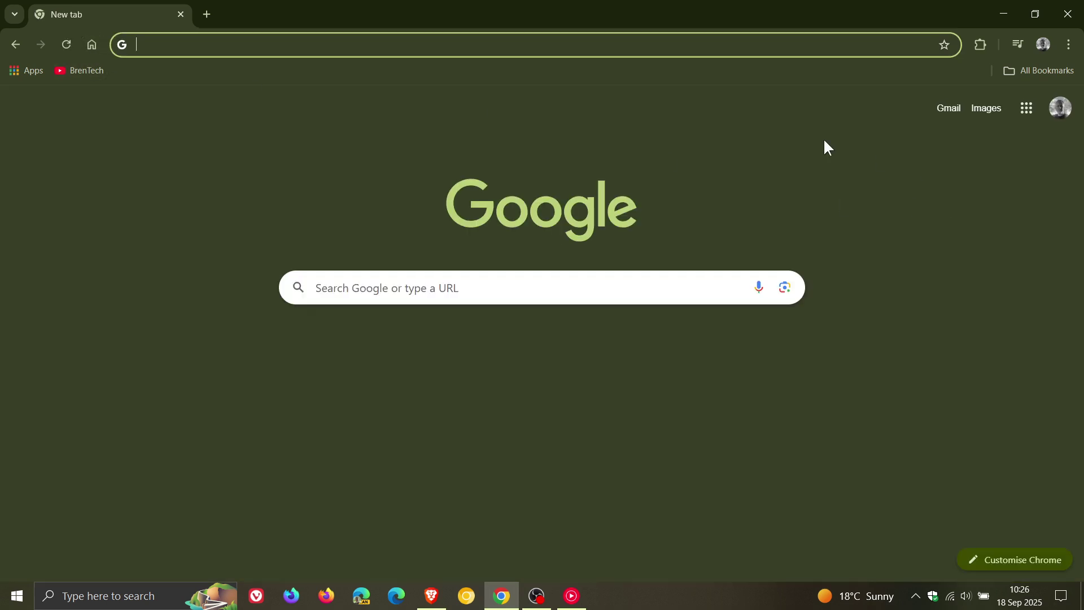